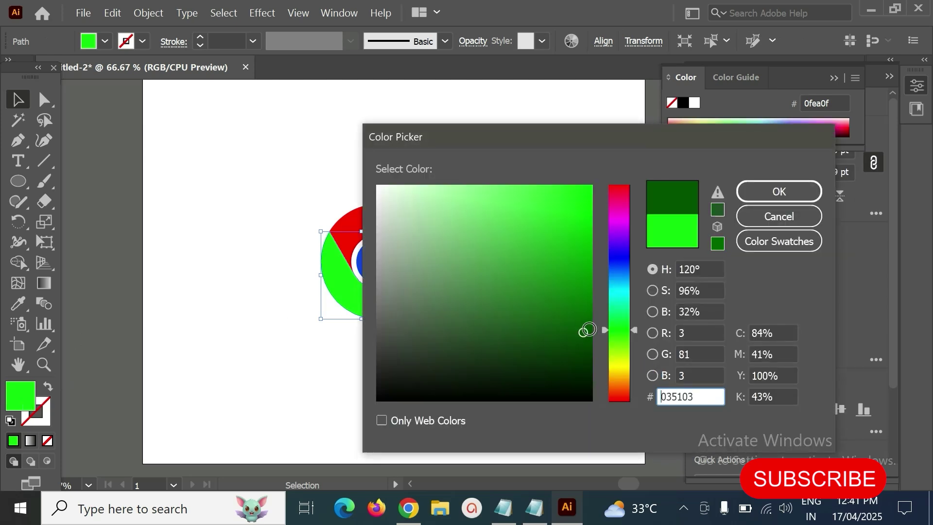
Set the left ring section to deep green 006b00, deselect, and zoom out to 50%
mouse_move(589, 330)
left_mouse_down()
mouse_move(597, 330)
mouse_move(590, 311)
left_mouse_up()
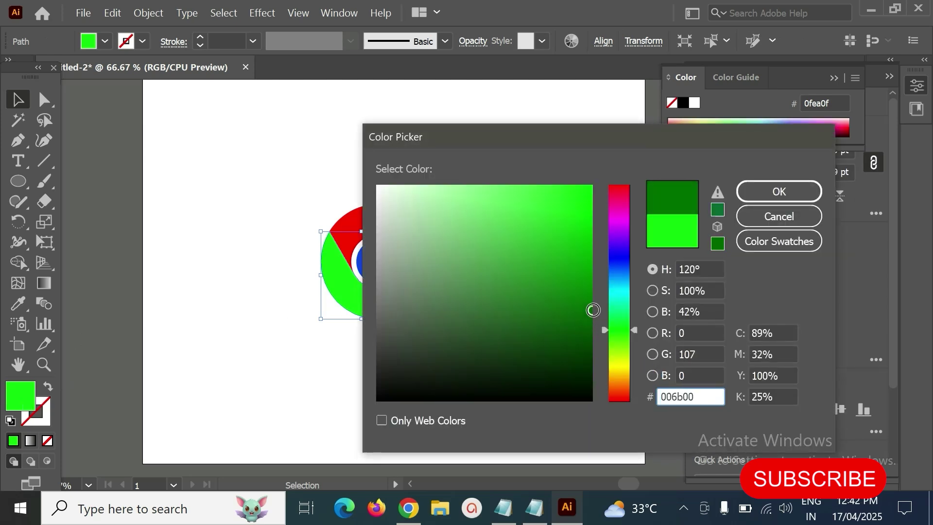
left_click(768, 197)
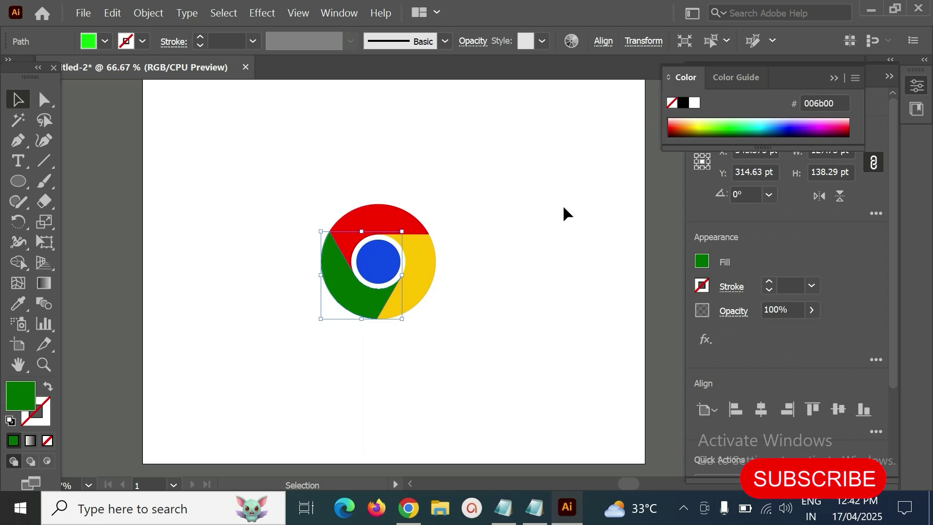
left_click(530, 236)
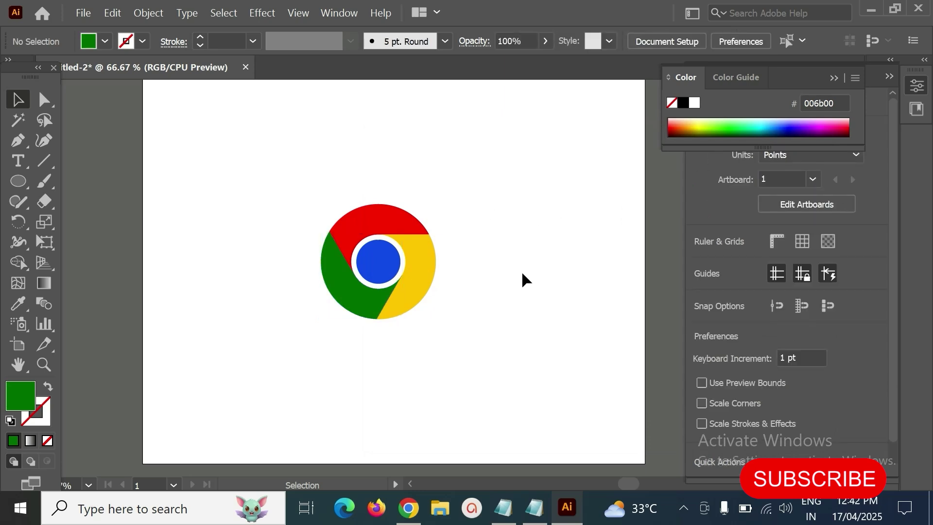
key("ctrl+minus")
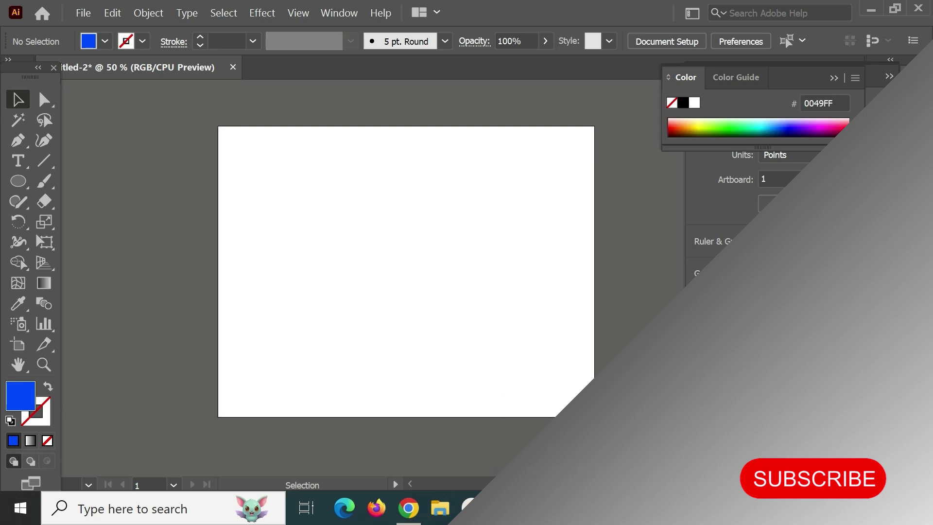
Draw a small blue circle near the artboard centre with the Ellipse Tool
left_click(21, 182)
left_click(21, 181)
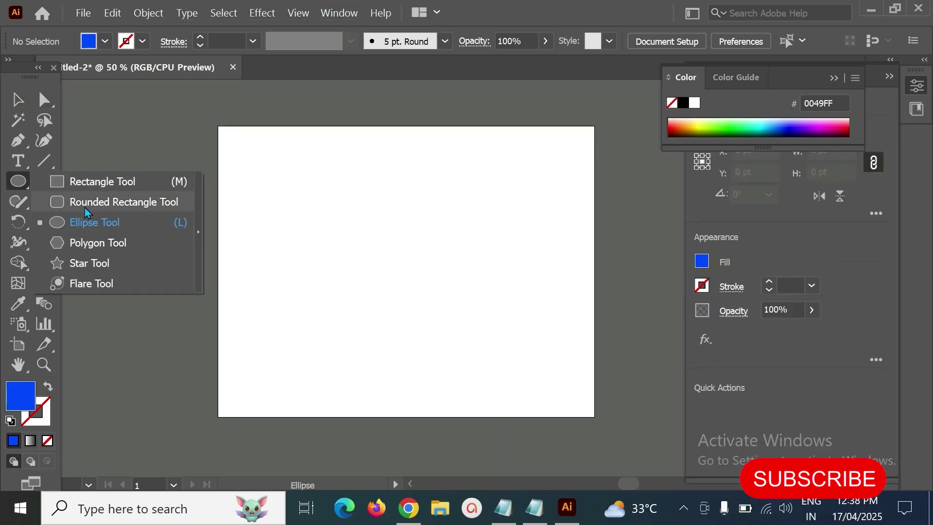
left_click(90, 225)
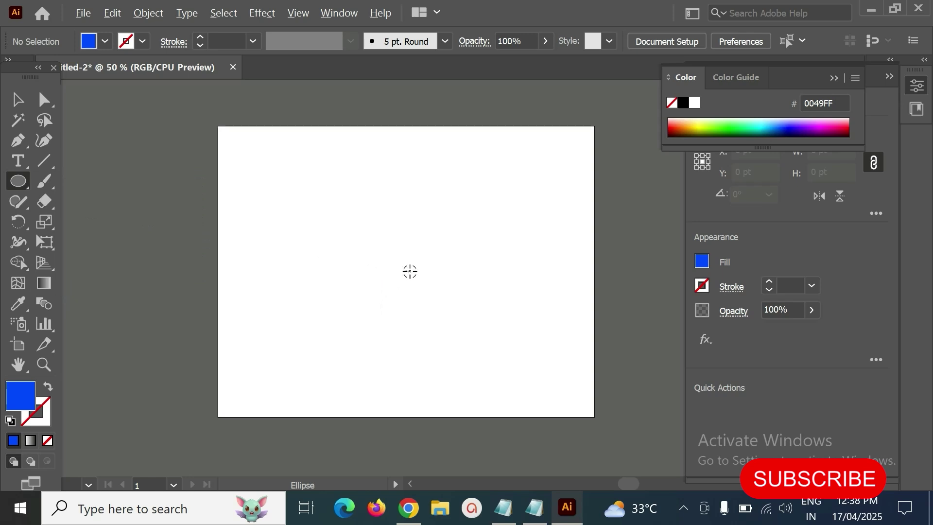
left_click_drag(393, 267, 405, 282)
Scale a slightly larger concentric copy of the circle, about 85.79 pt across
left_click(18, 101)
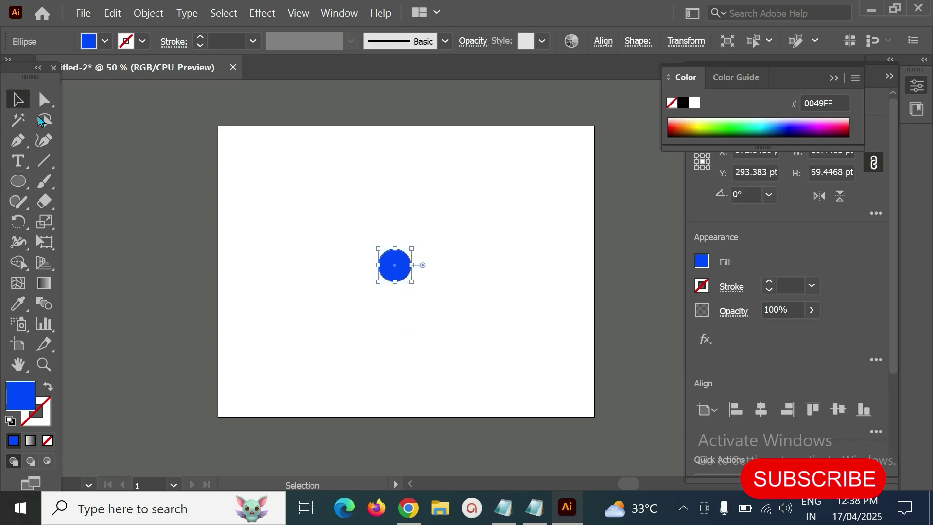
left_click(407, 285)
left_click_drag(406, 285, 371, 275)
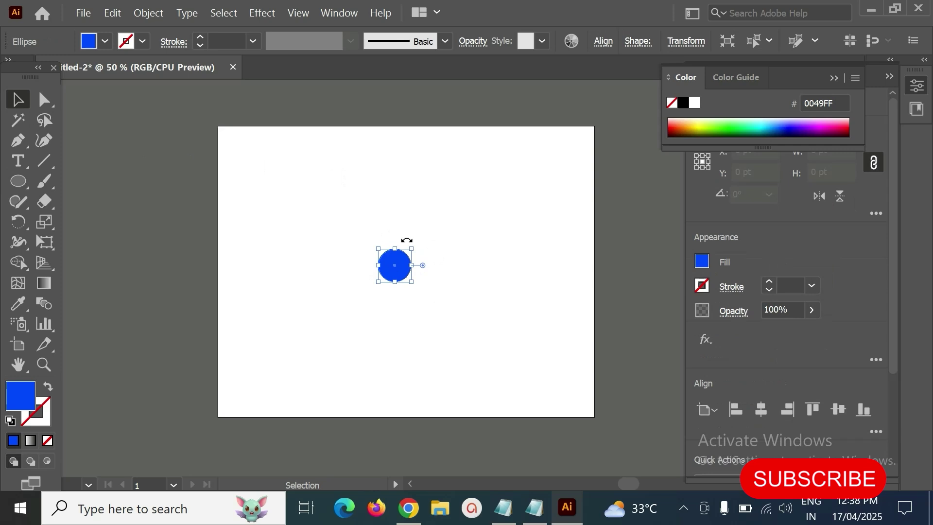
key("a")
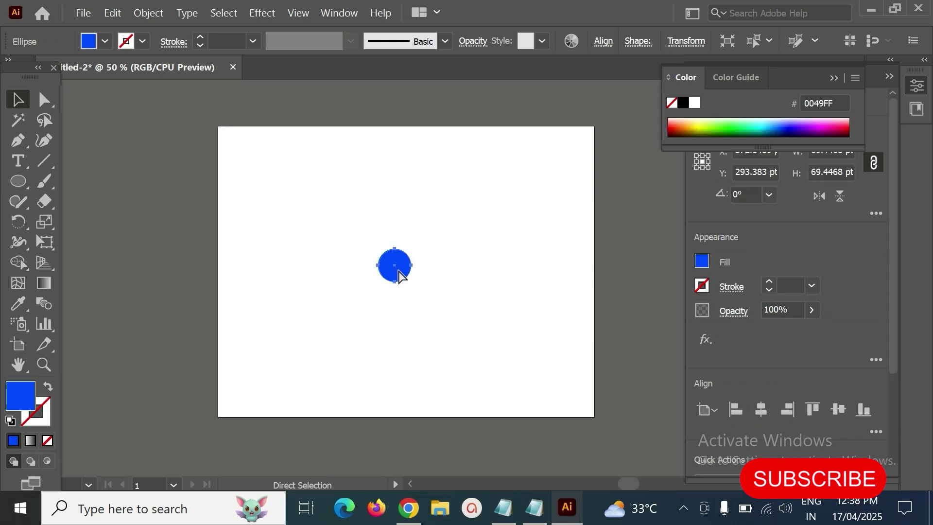
key("v")
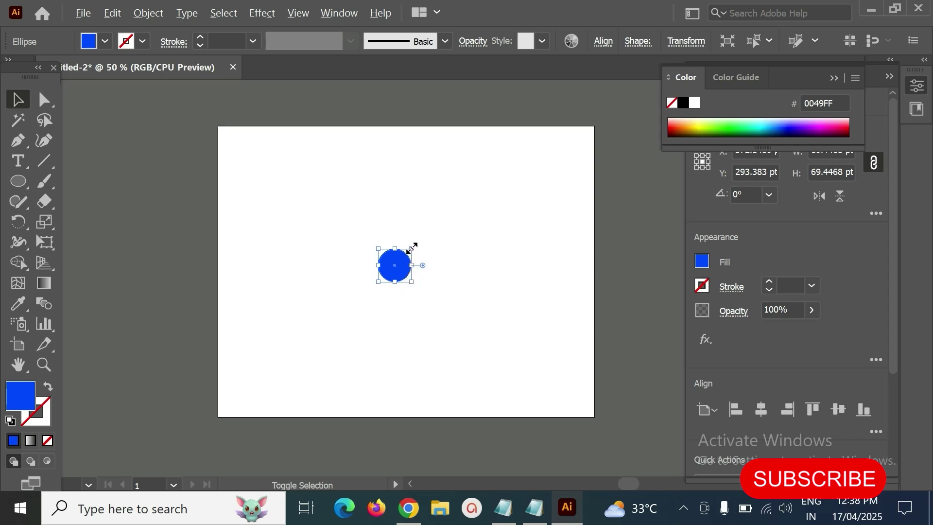
mouse_move(411, 249)
left_mouse_down()
mouse_move(422, 239)
mouse_move(425, 247)
left_mouse_up()
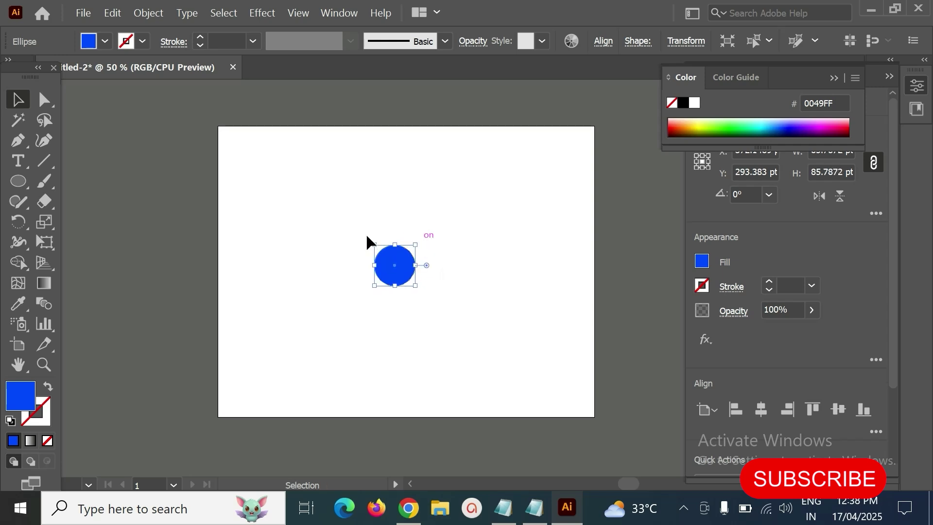
Swap fill and stroke so the circles become 1 pt outlines, then zoom to 66.67%
left_click(48, 389)
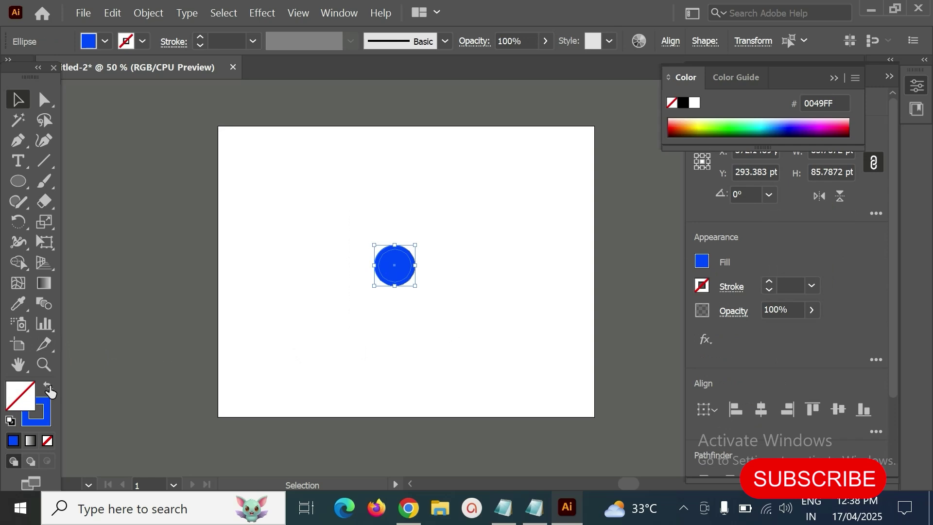
left_click(418, 305)
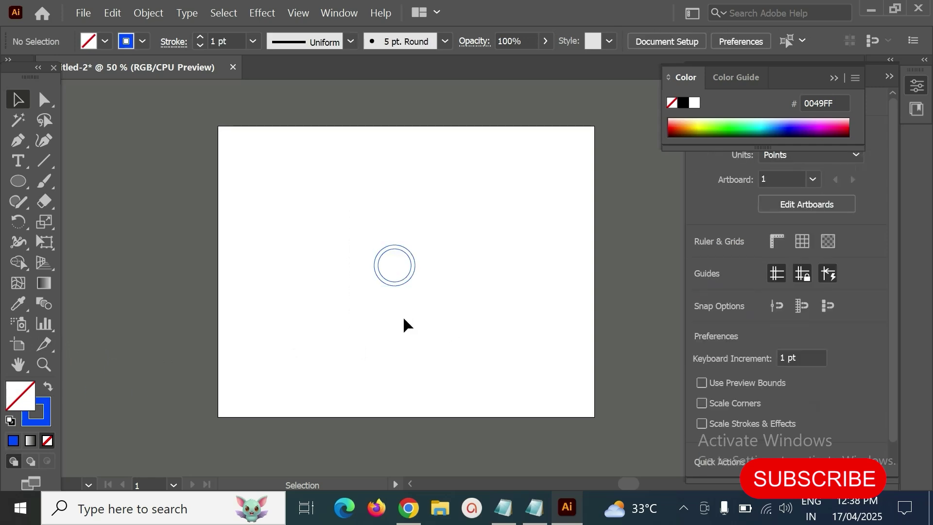
key("ctrl+plus")
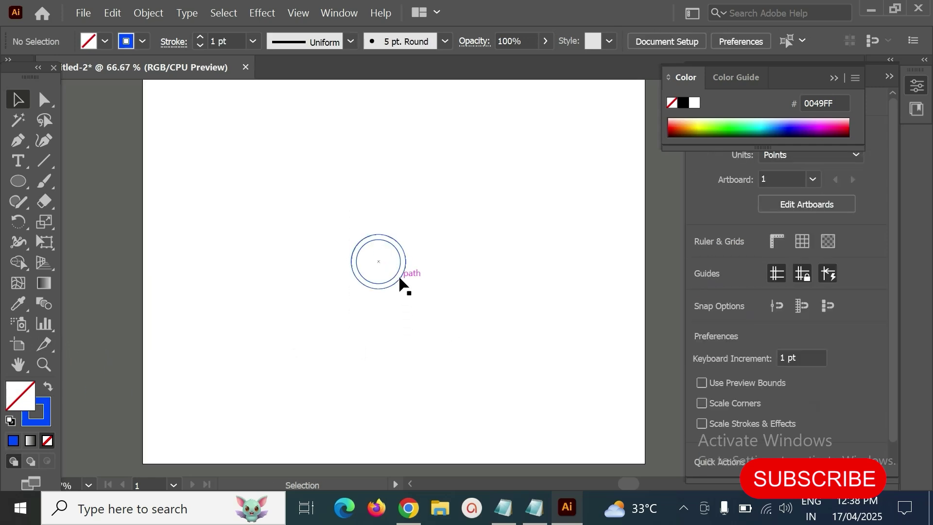
Scale a large concentric outer circle copy, about 181 pt across
left_click(402, 281)
key("a")
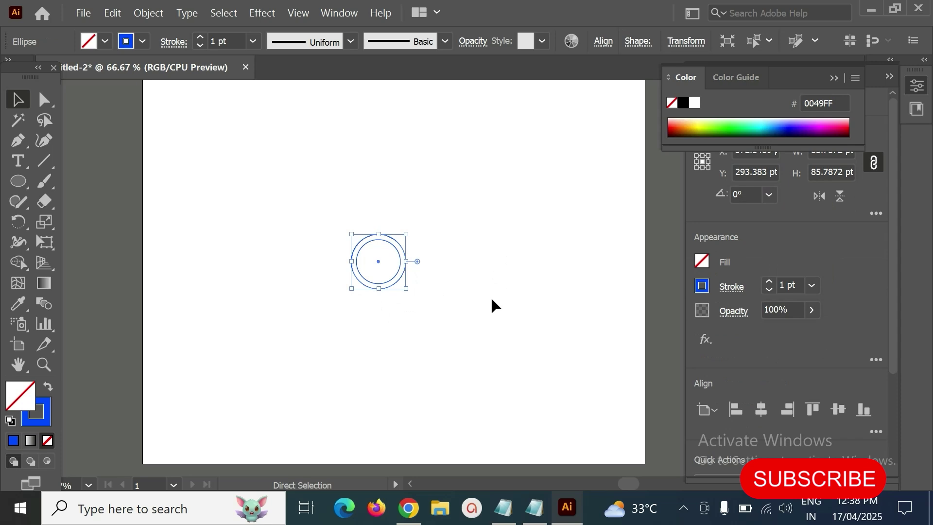
key("v")
left_click_drag(406, 233, 438, 199)
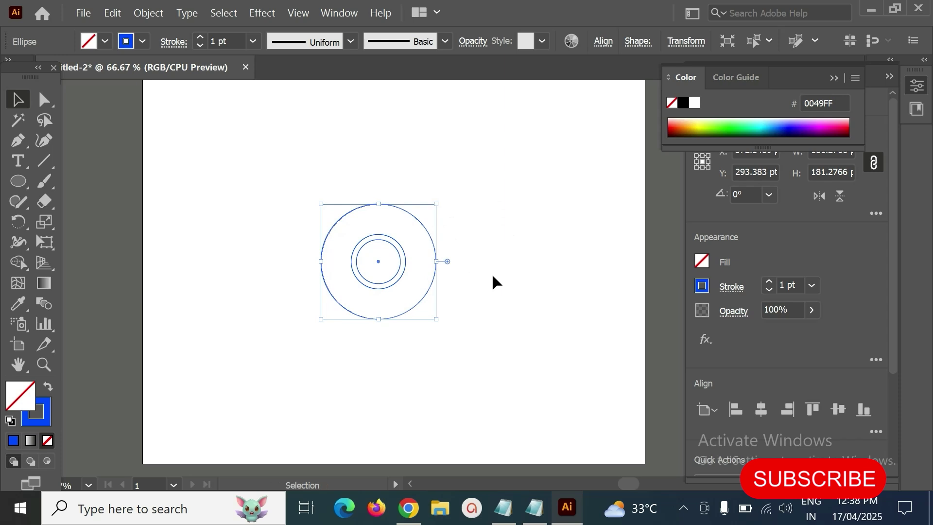
left_click(501, 343)
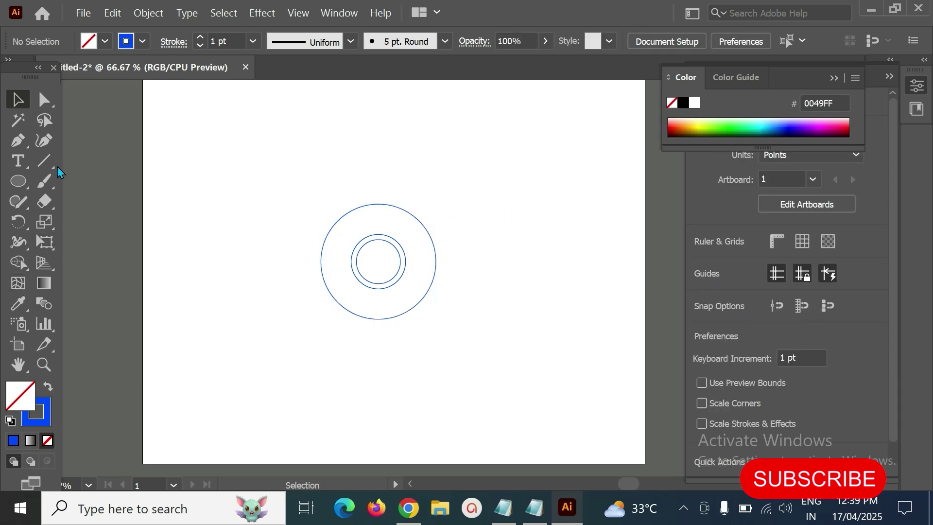
Draw a horizontal line from the inner circle's top anchor rightward past the outer circle
left_click(43, 160)
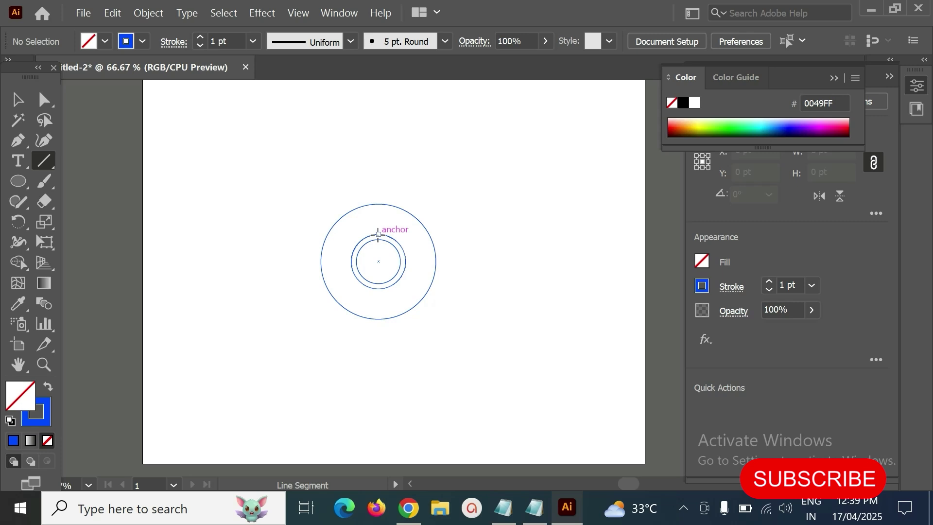
mouse_move(378, 234)
left_mouse_down()
mouse_move(378, 272)
mouse_move(380, 234)
left_mouse_up()
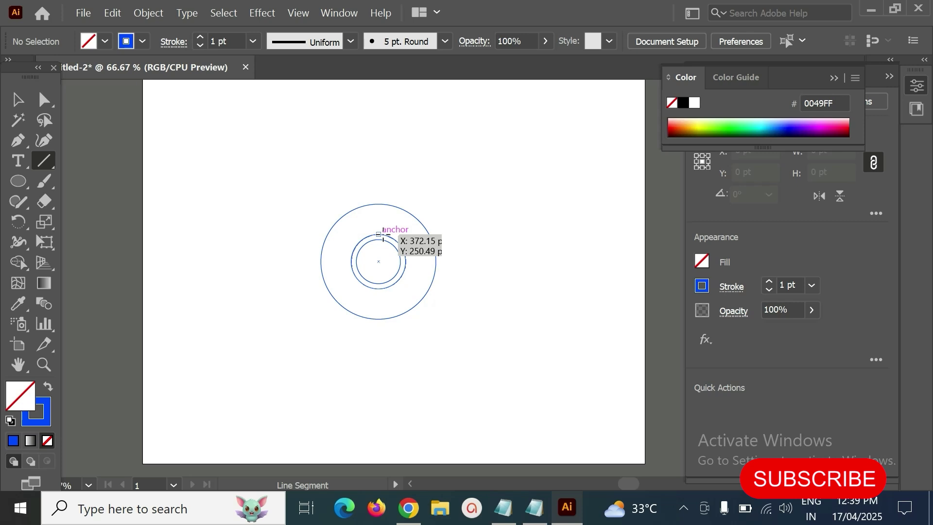
left_click_drag(379, 235, 543, 235)
Select the horizontal line and make the Rotate Tool active
left_click(18, 99)
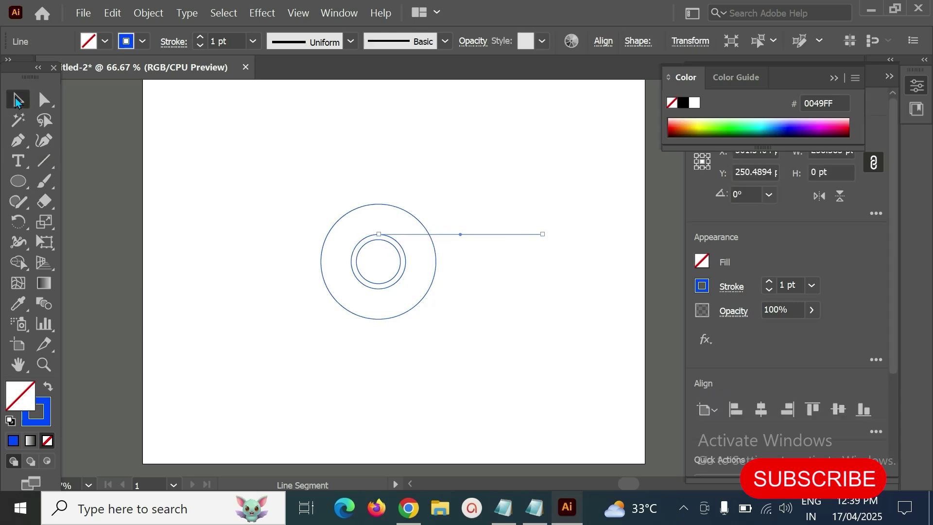
left_click(522, 181)
left_click_drag(547, 188, 589, 290)
left_click_drag(521, 209, 554, 239)
left_click(18, 222)
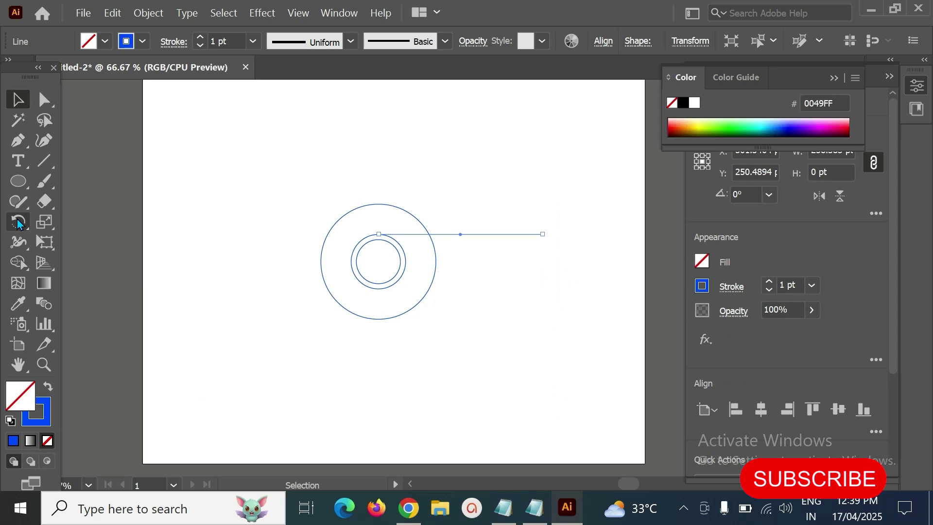
left_click(100, 233)
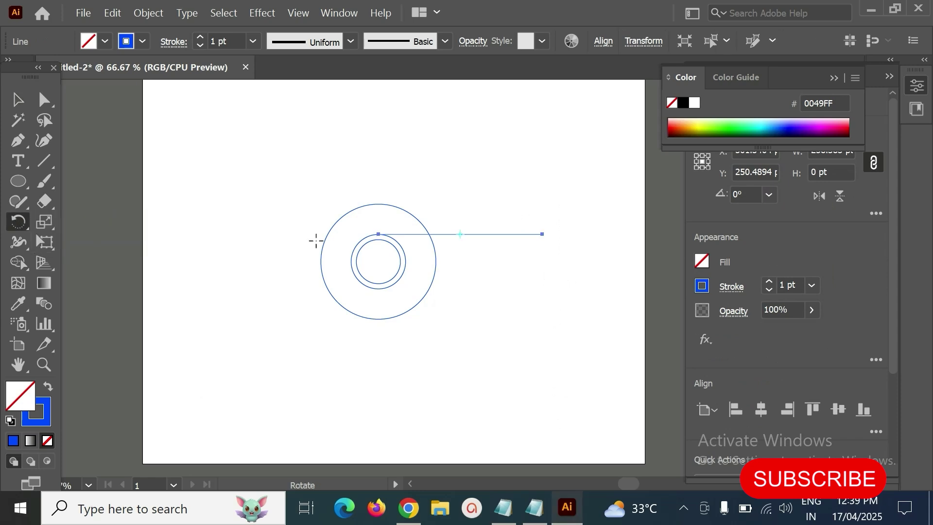
Copy the line rotated 120° about the circles' centre, then repeat for a 240° copy
left_click(378, 261, "alt")
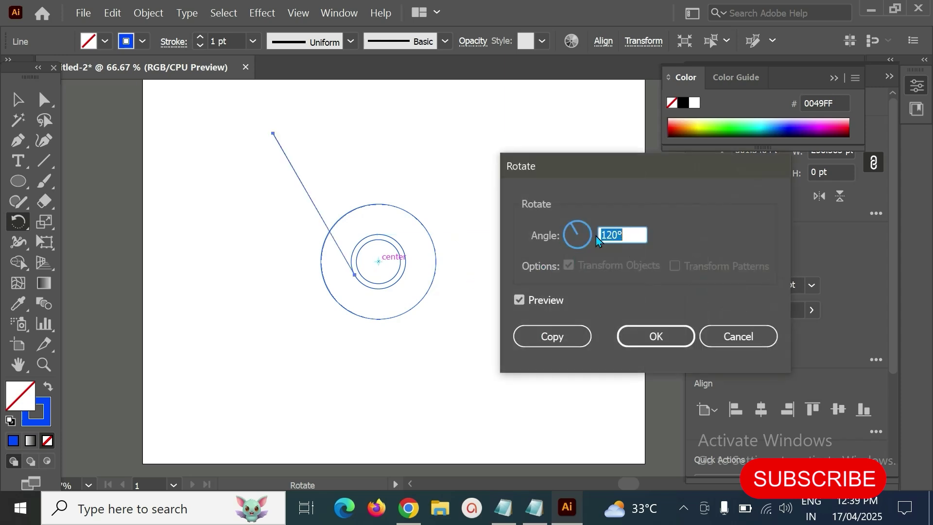
left_click(542, 337)
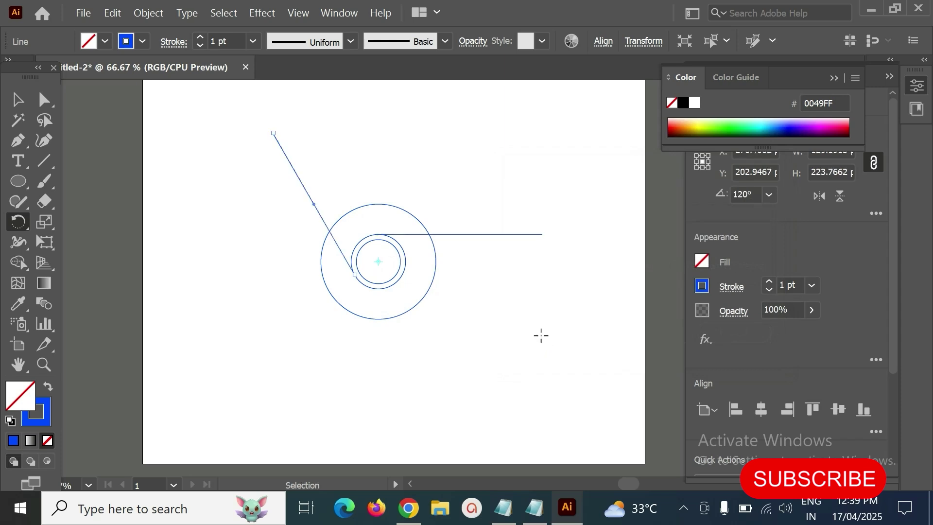
key("ctrl+d")
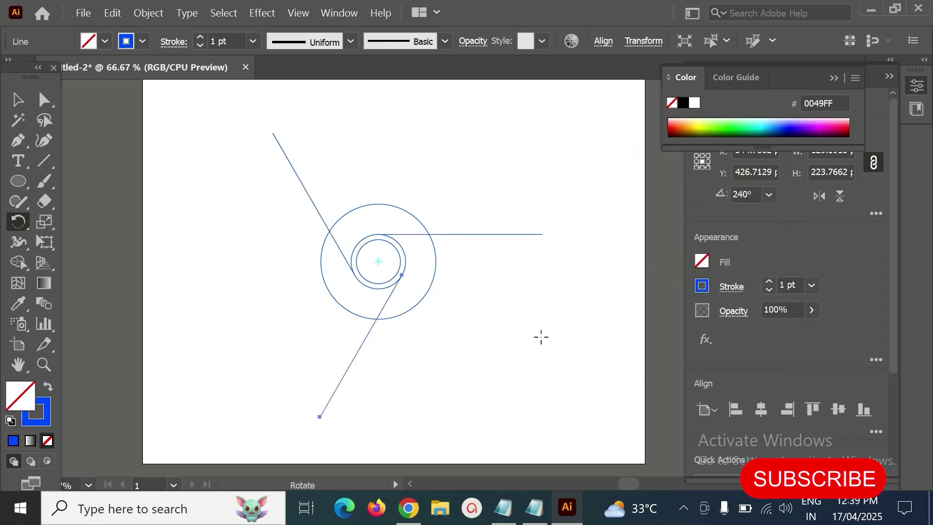
left_click(20, 100)
Select all circles and spokes, then merge the top ring region with the Shape Builder Tool
left_click(260, 166)
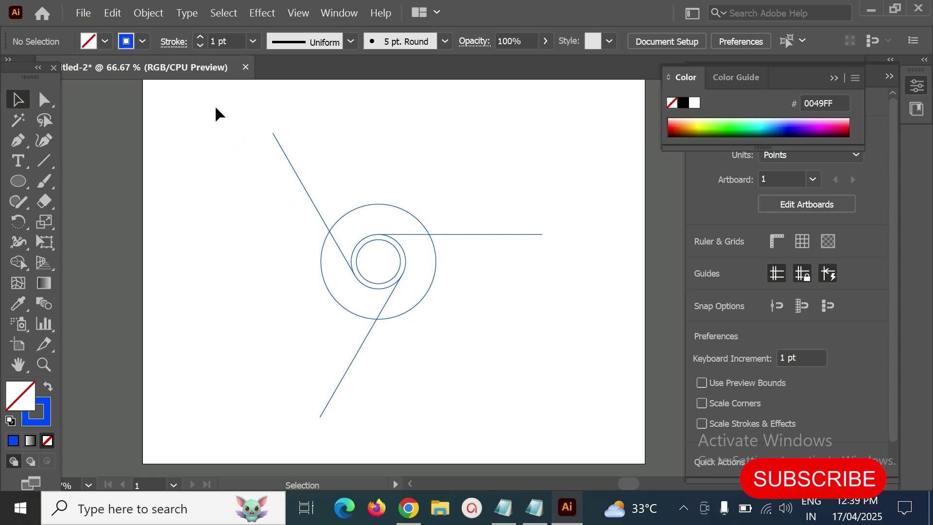
left_click_drag(216, 107, 608, 433)
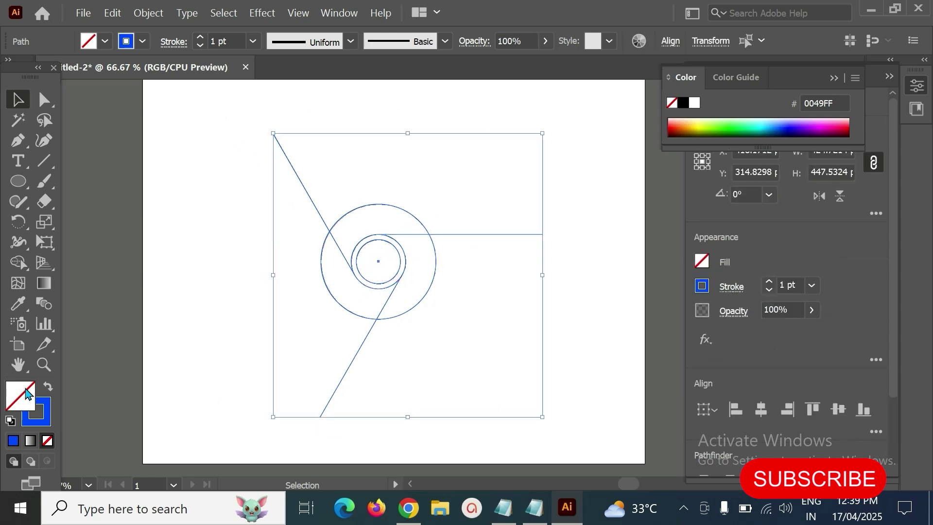
left_click(18, 262)
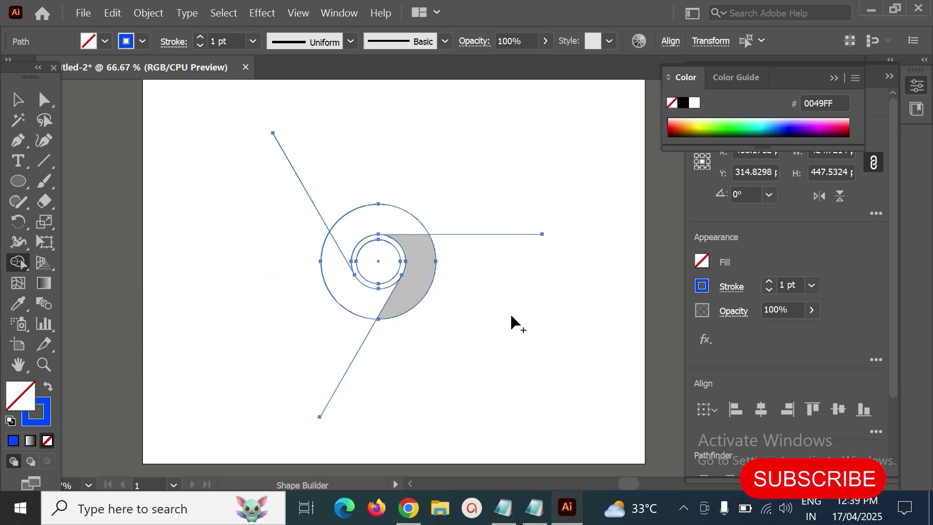
left_click(370, 224)
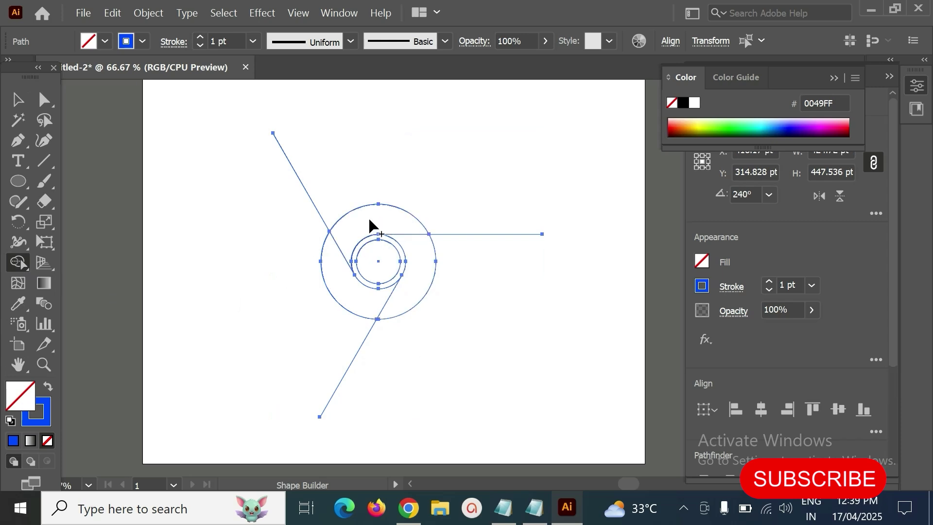
left_click(369, 224)
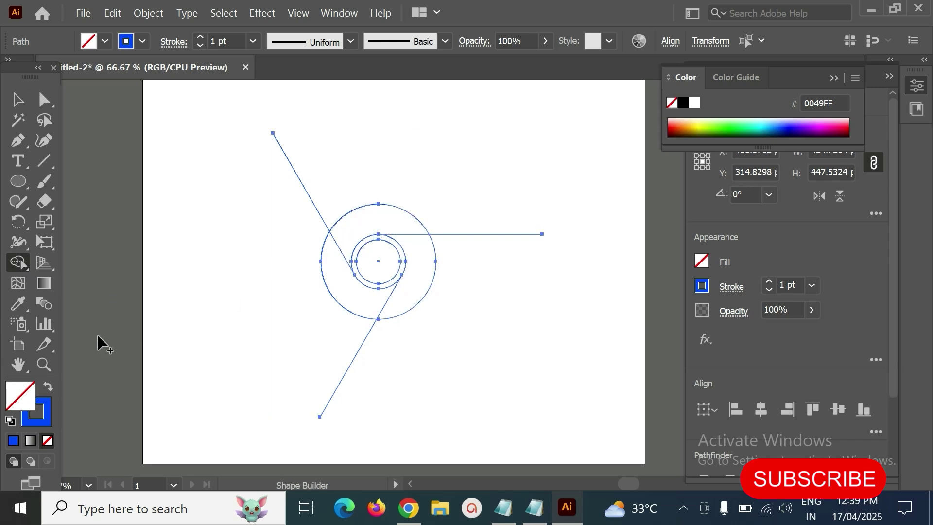
Set the fill colour to bright green 0FEA0F
double_click(16, 396)
left_click(578, 204)
left_click(734, 199)
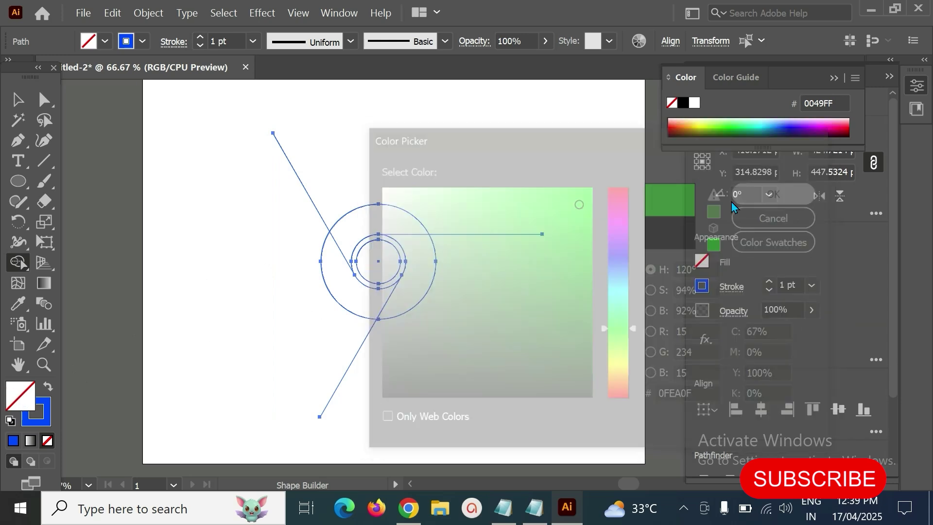
Fill the top, right and lower-left ring sections and the inner circle green, then deselect
left_click(395, 223)
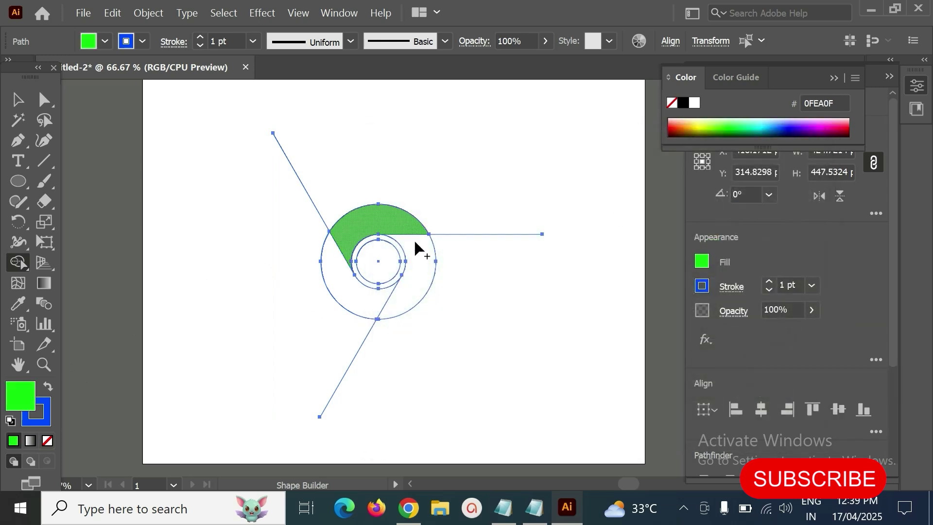
left_click(418, 276)
left_click(339, 298)
left_click(377, 265)
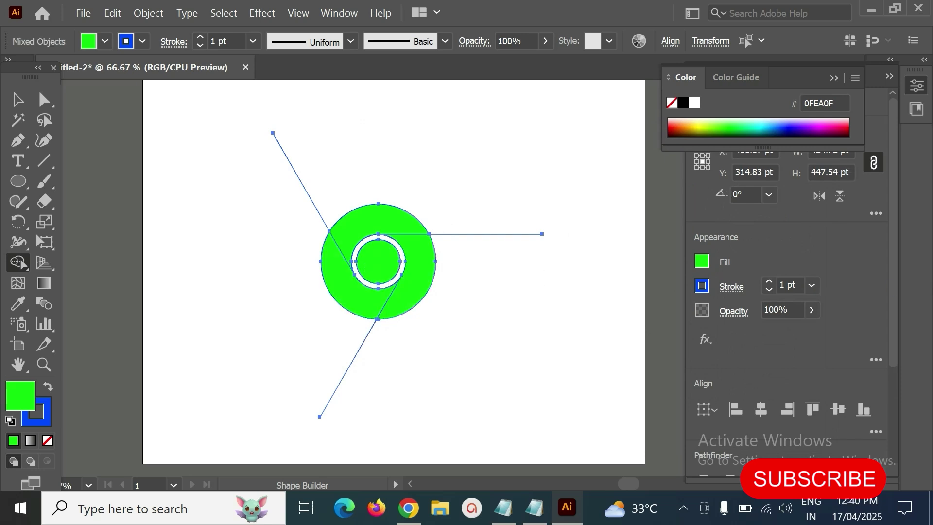
left_click(18, 99)
left_click(214, 187)
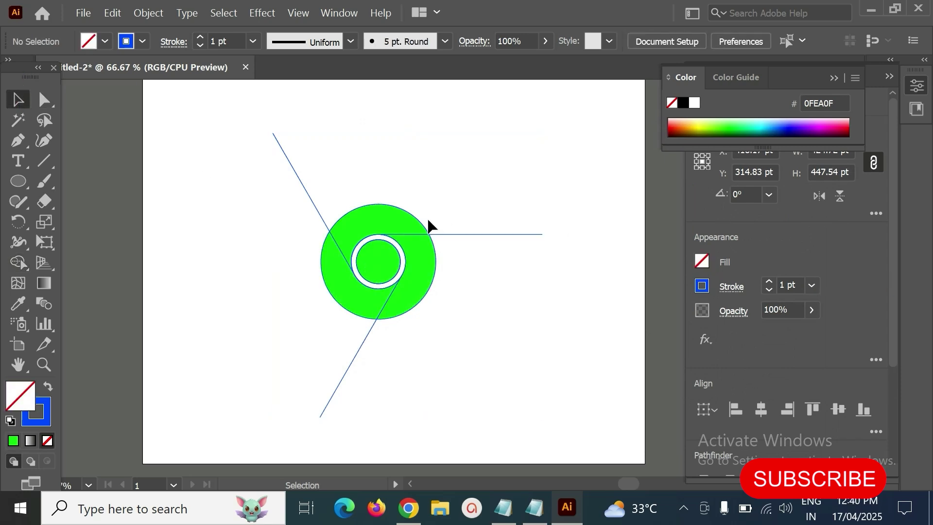
Select the ring sections and spokes to delete the line ends sticking out past the ring
left_click(397, 212)
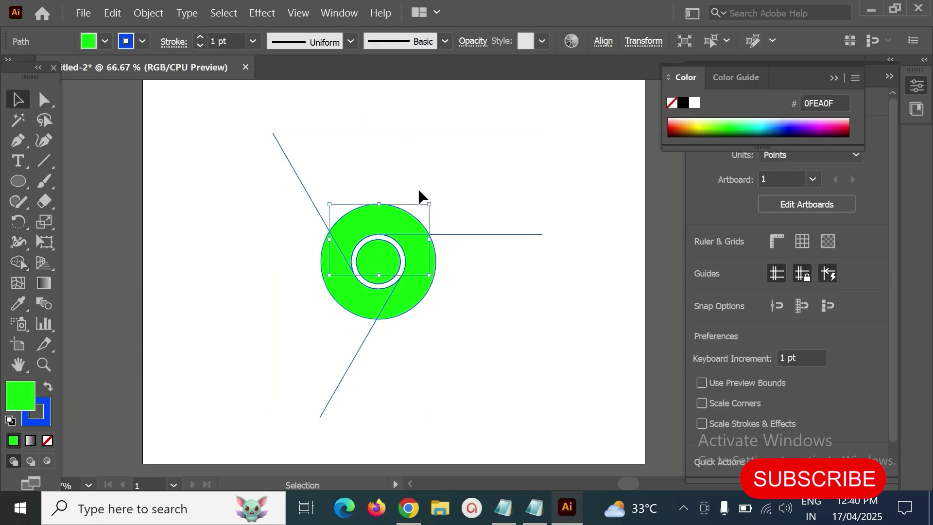
left_click(394, 224, "shift")
left_click(403, 237, "shift")
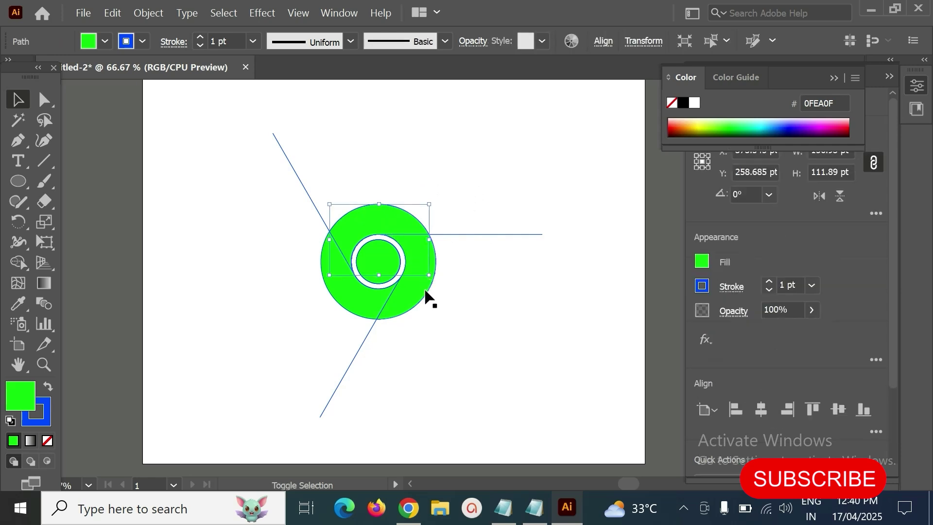
left_click(369, 292, "shift")
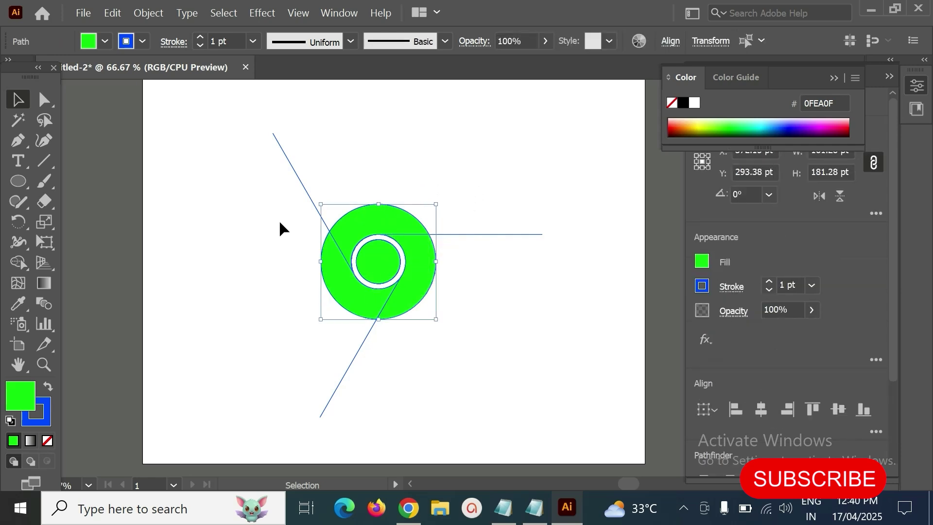
left_click_drag(186, 104, 608, 440)
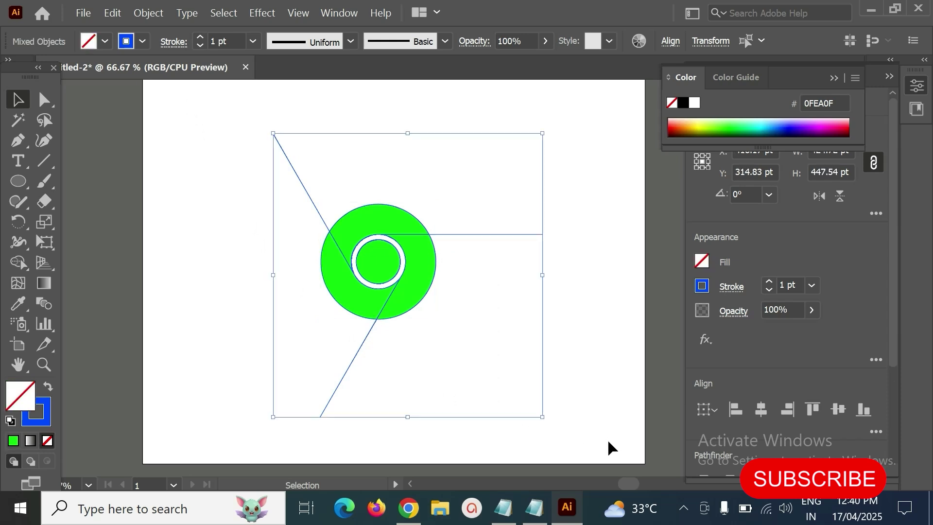
left_click(608, 436)
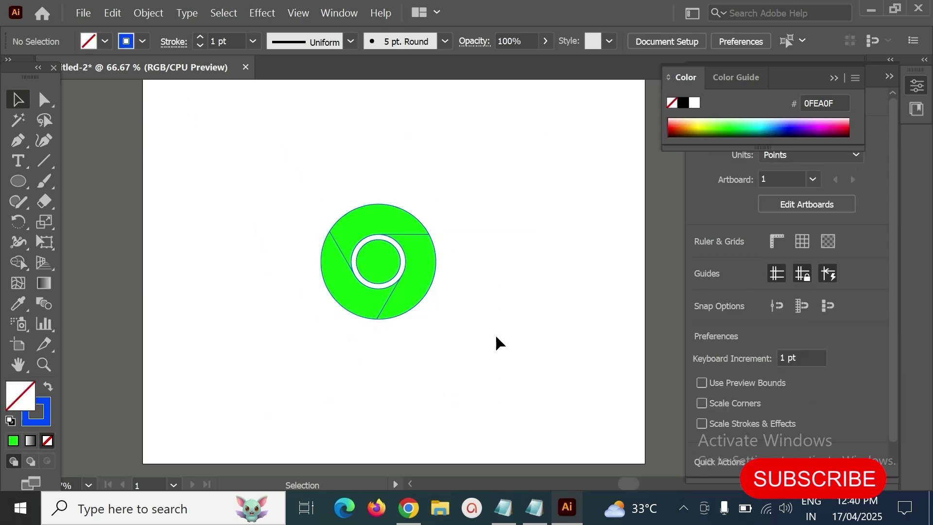
Set the stroke of the whole green logo to None, then deselect
mouse_move(276, 163)
left_mouse_down()
mouse_move(483, 322)
mouse_move(530, 381)
left_mouse_up()
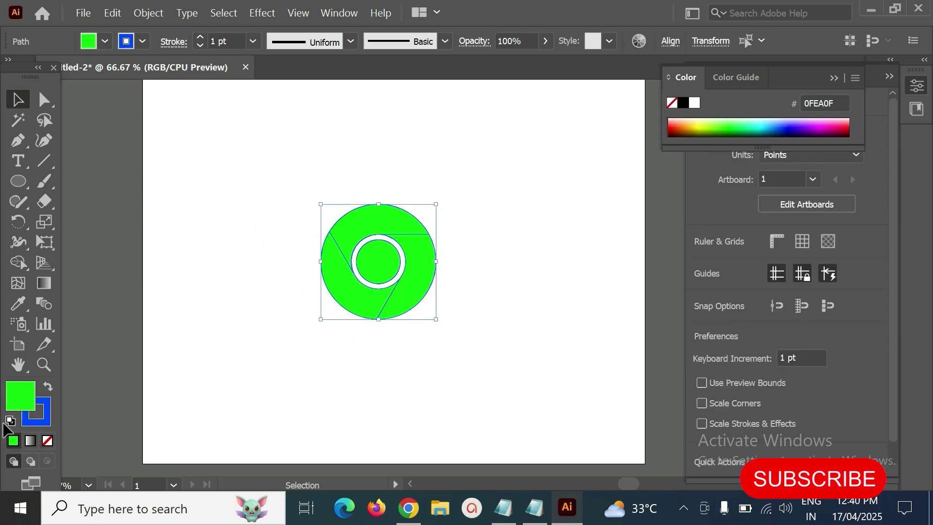
key("x")
left_click(48, 440)
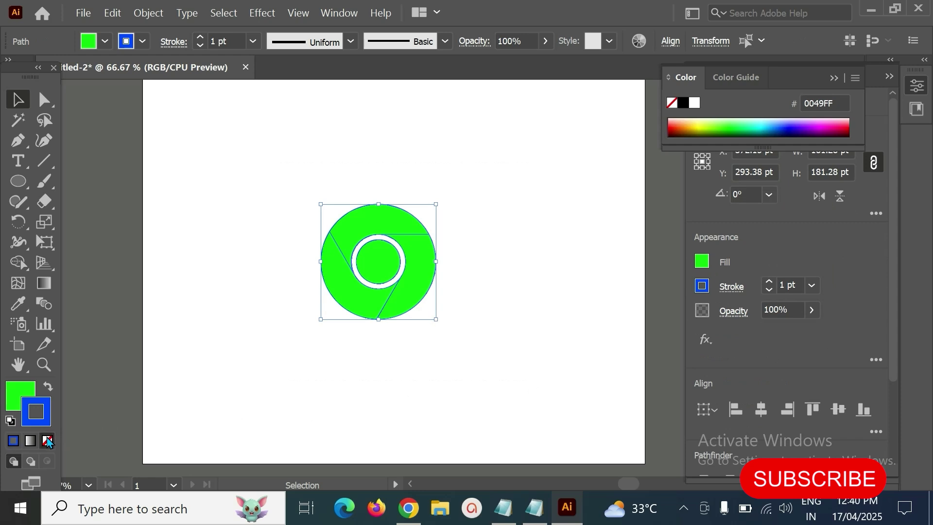
left_click(486, 257)
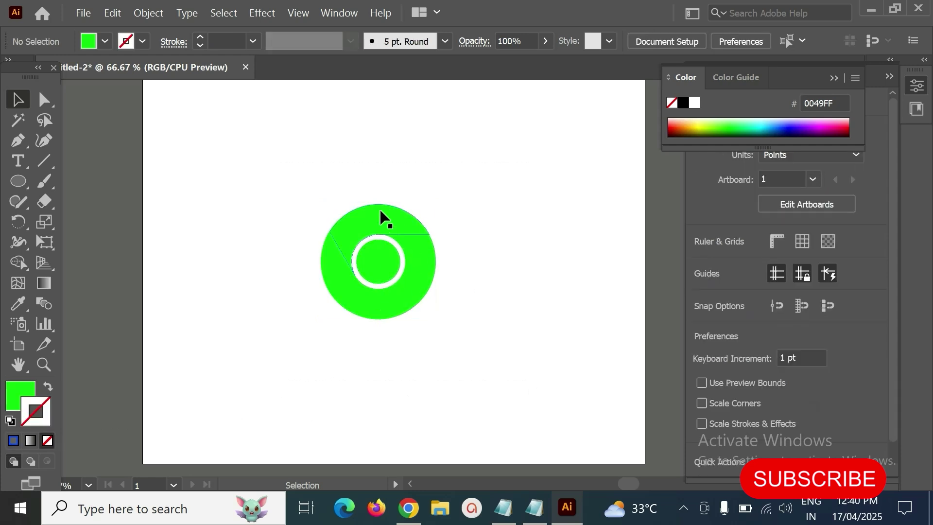
Fill the inner circle blue 1049e8 and deselect it
left_click(378, 263)
double_click(20, 396)
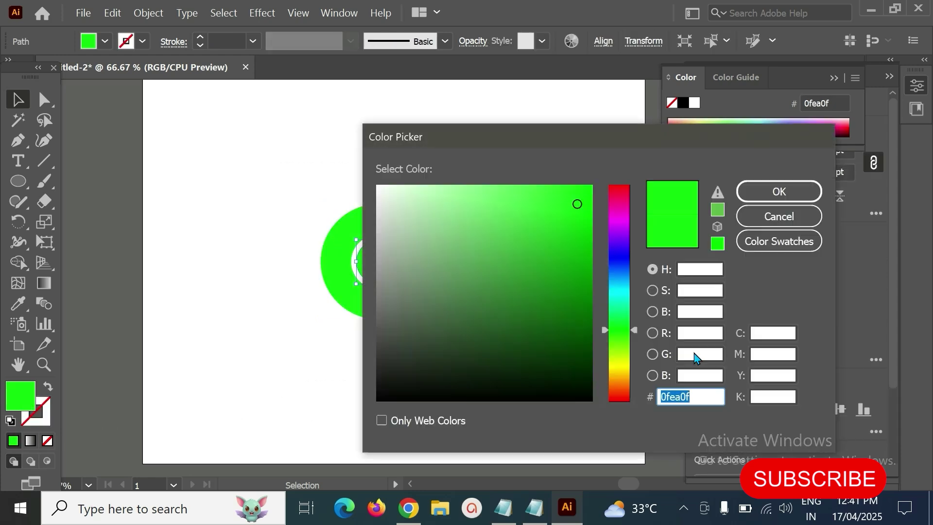
left_click_drag(624, 263, 620, 267)
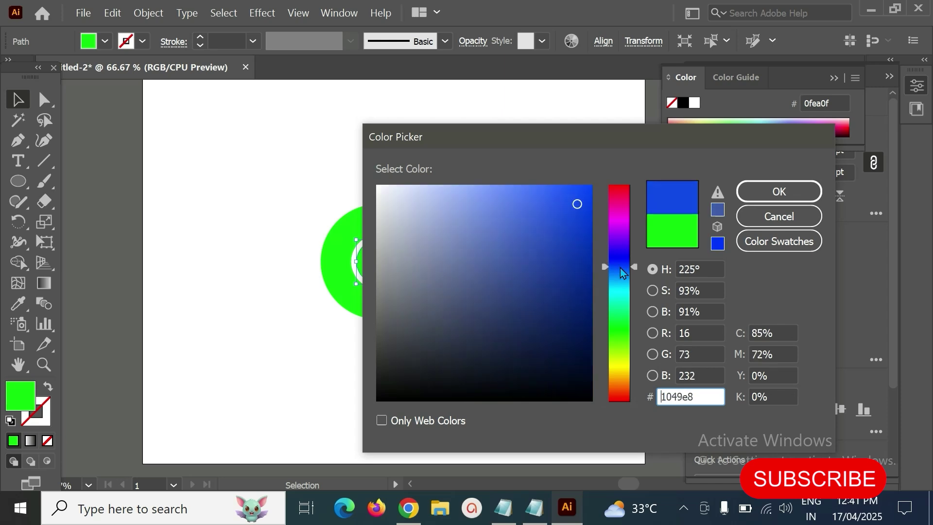
left_click(777, 192)
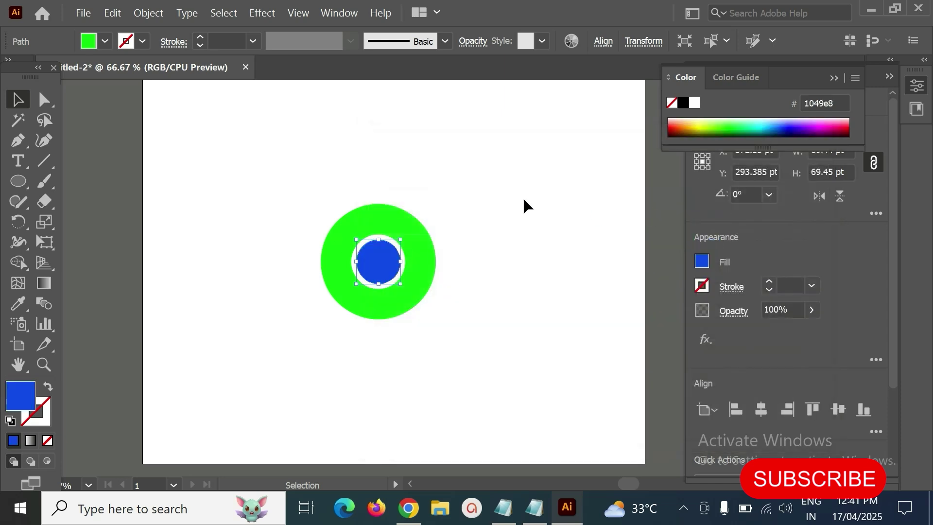
left_click(522, 200)
Fill the top ring section red ff0000
left_click(375, 225)
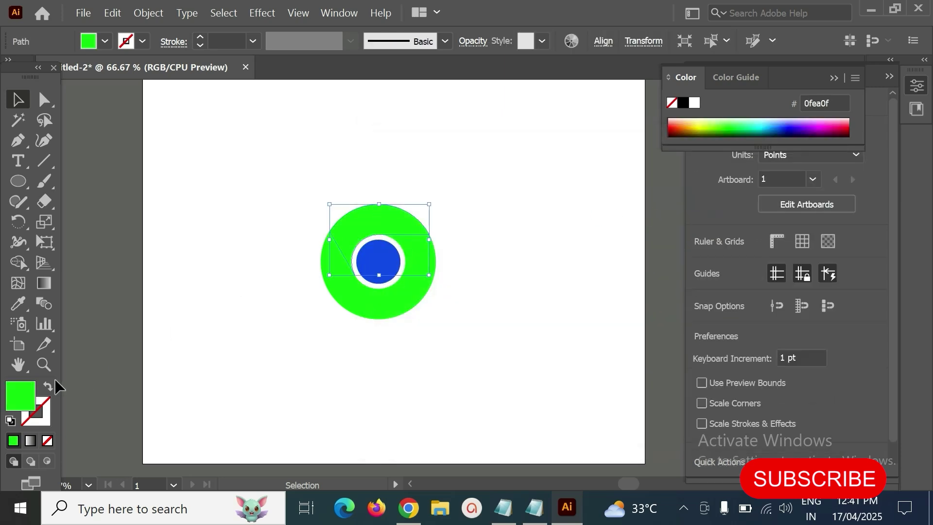
double_click(19, 403)
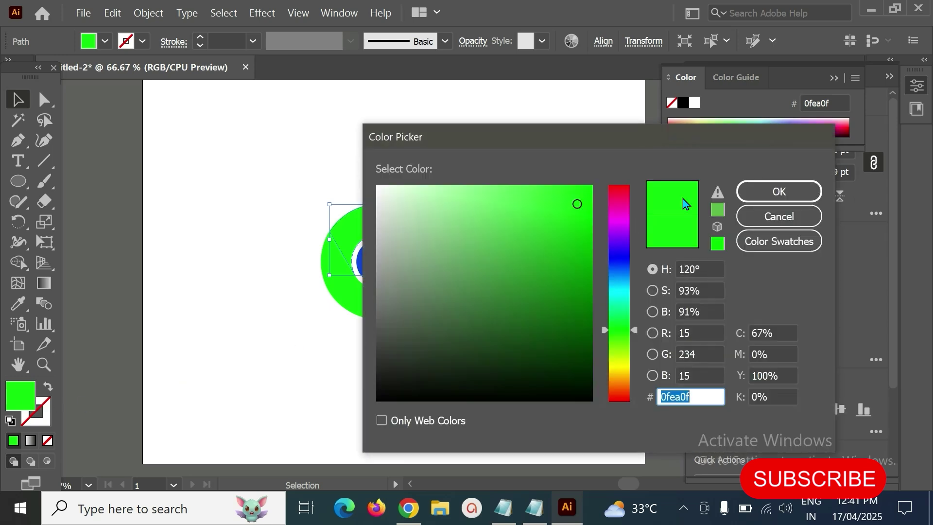
left_click(626, 195)
type("ff0000")
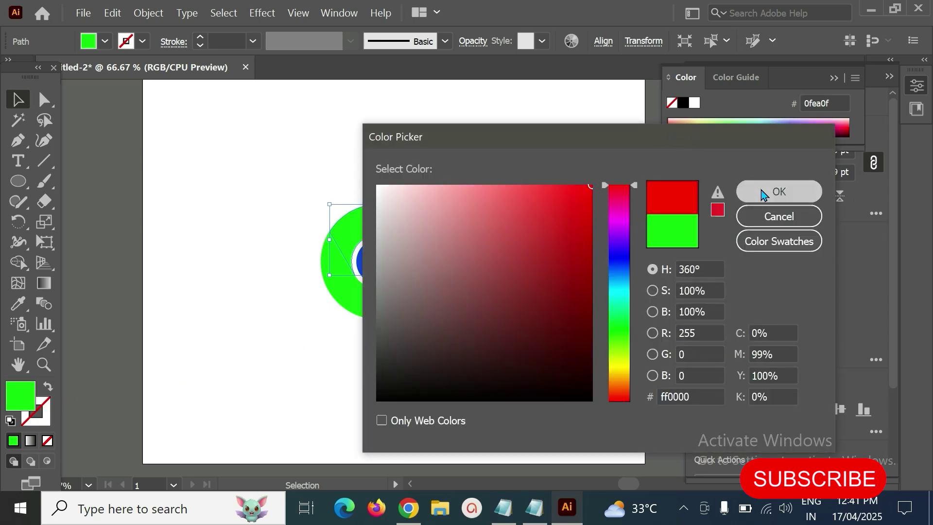
left_click(777, 192)
Fill the lower-right ring section yellow ffc200 and deselect it
left_click(426, 294)
left_click(415, 268)
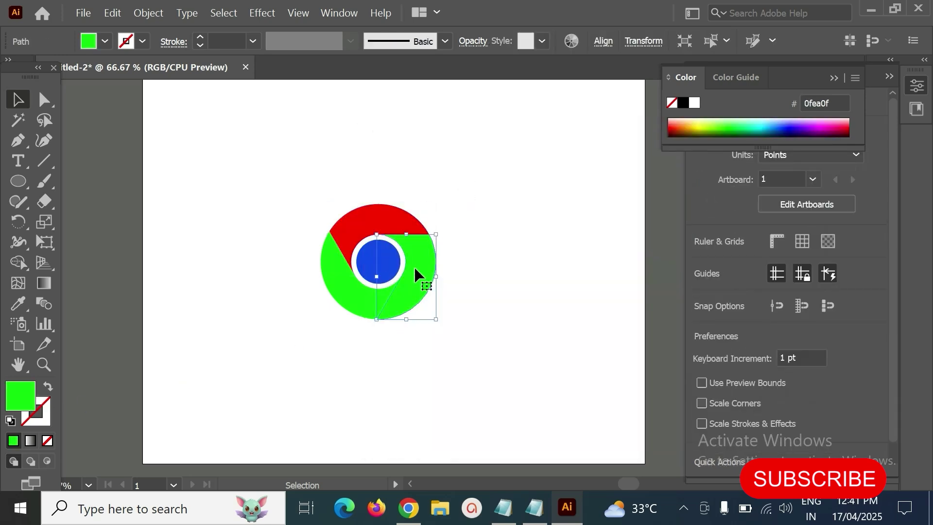
double_click(13, 389)
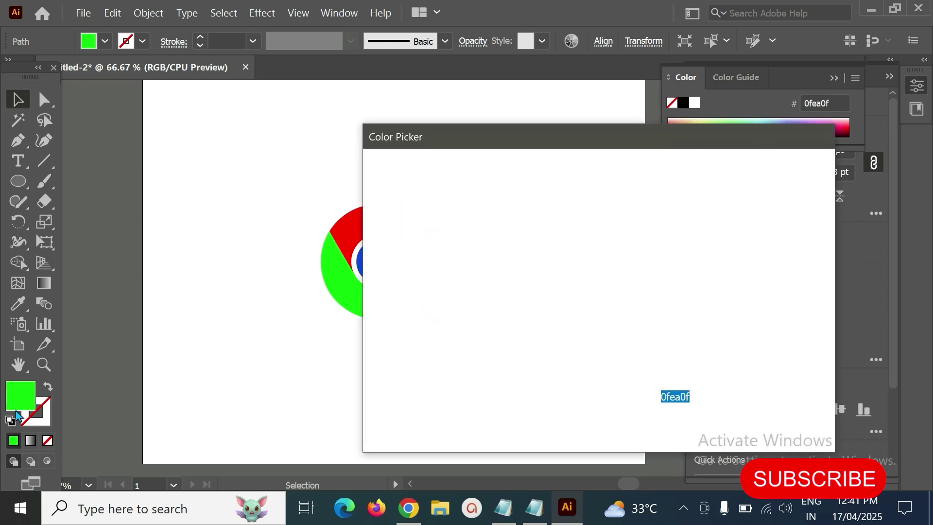
left_click_drag(624, 366, 624, 375)
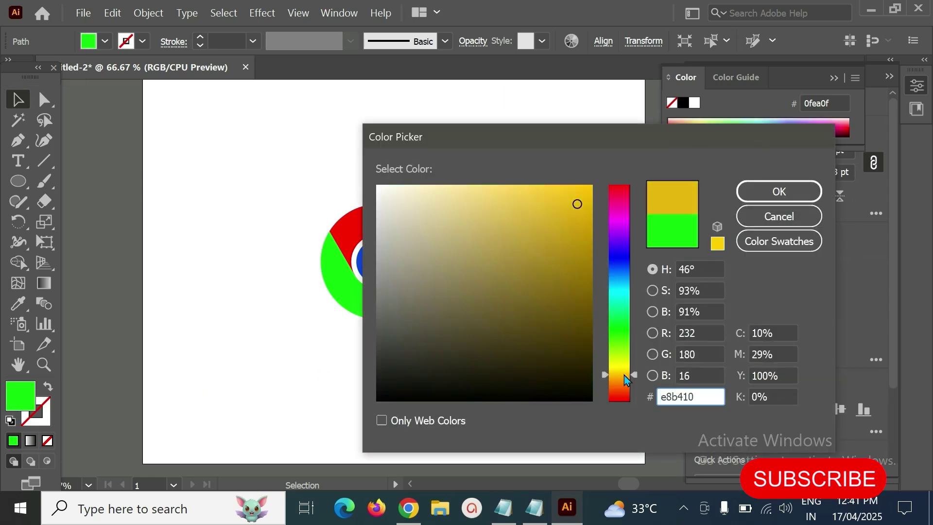
mouse_move(567, 188)
left_mouse_down()
mouse_move(588, 193)
mouse_move(575, 206)
mouse_move(596, 182)
left_mouse_up()
left_click(779, 191)
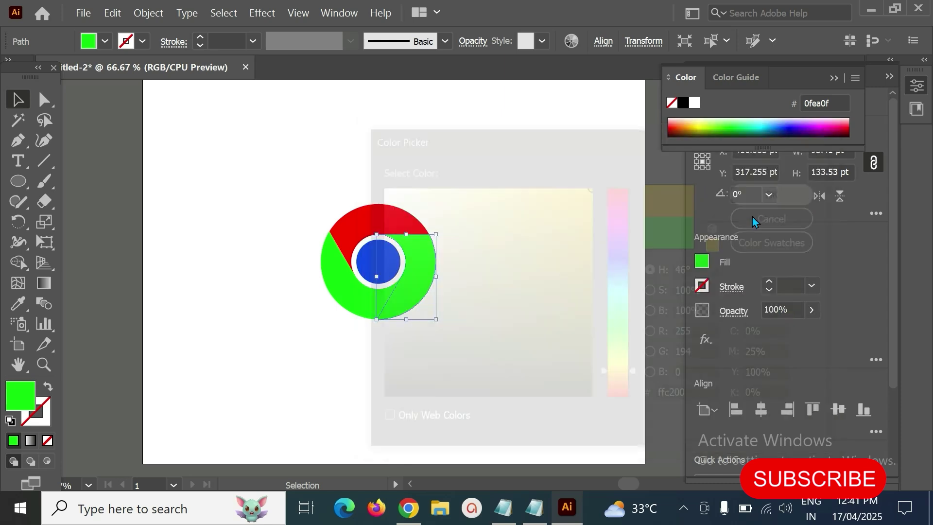
left_click(467, 179)
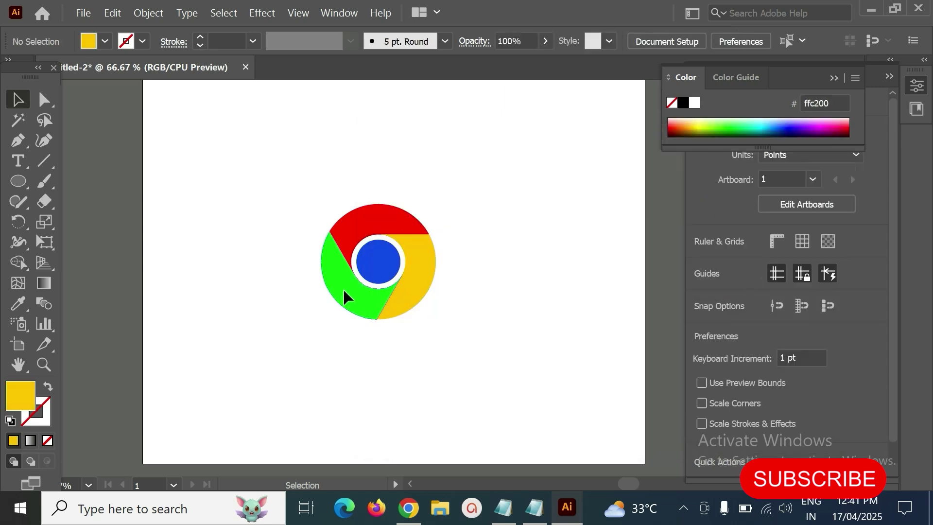
Fill the lower-left ring section dark green 006b00, then deselect
left_click(344, 290)
double_click(24, 404)
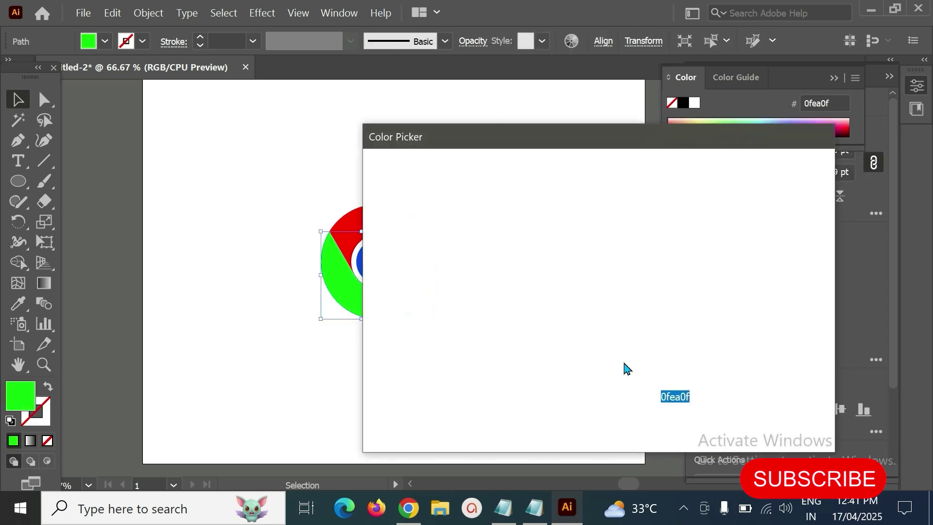
mouse_move(586, 330)
left_mouse_down()
mouse_move(597, 329)
mouse_move(593, 310)
left_mouse_up()
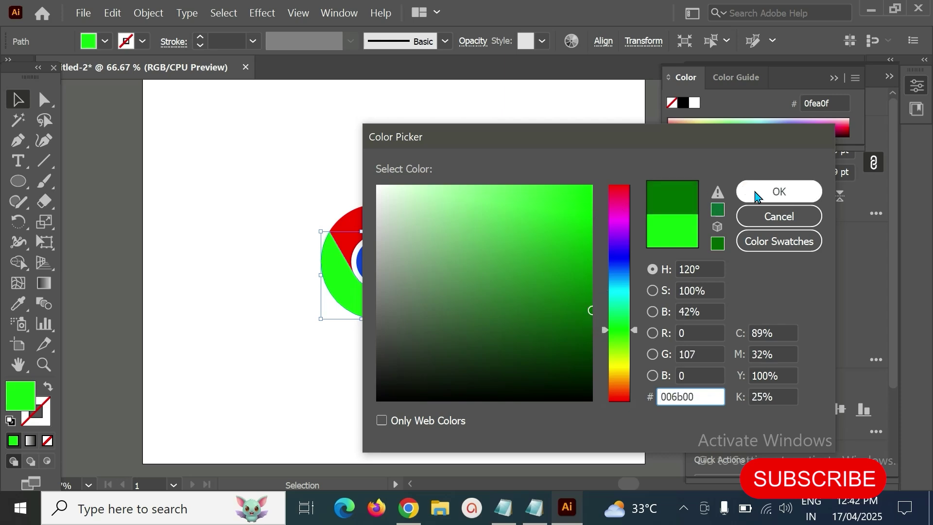
left_click(771, 192)
left_click(467, 195)
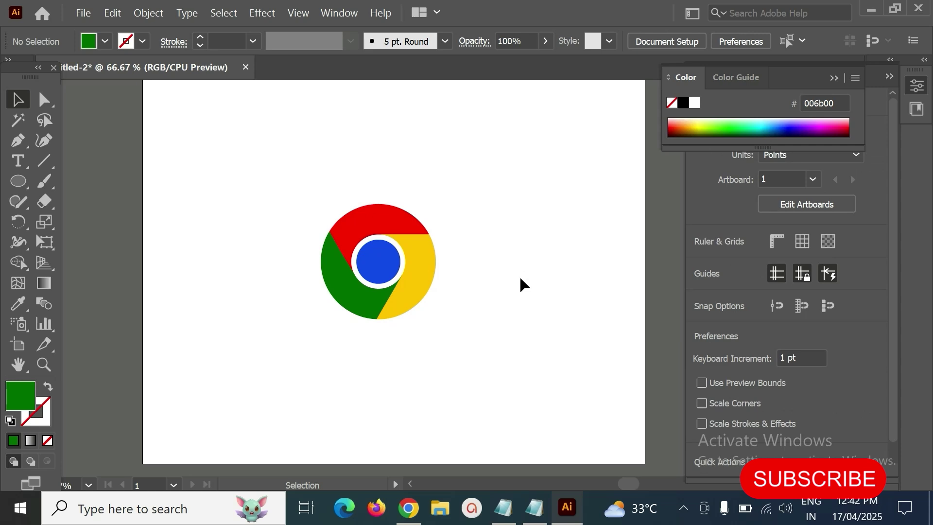
Zoom out to 50% in Full Screen Mode with Menu Bar, then select and deselect the logo
key("ctrl+minus")
key("f")
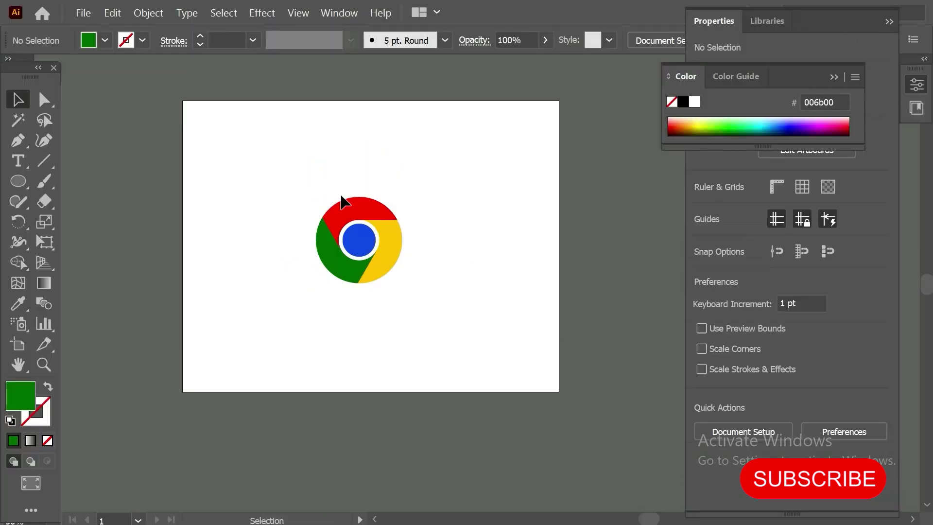
left_click_drag(280, 165, 483, 339)
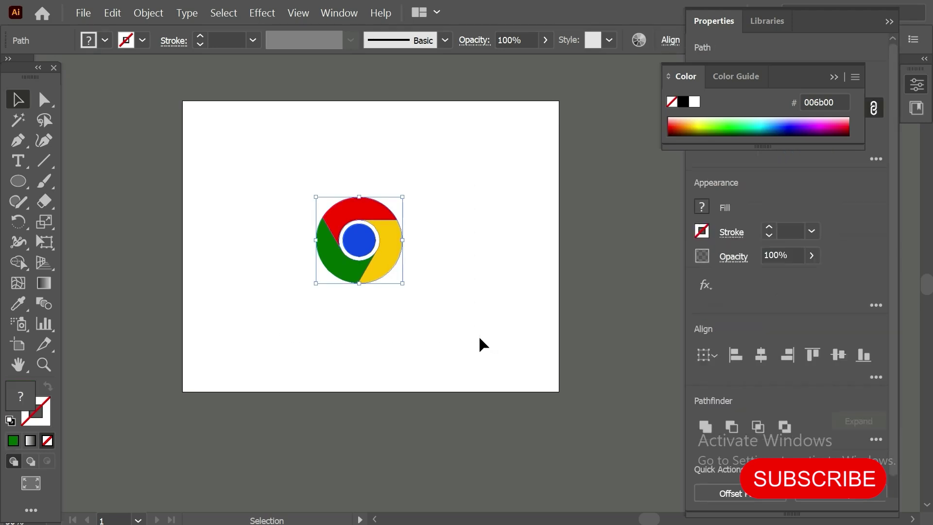
left_click(487, 315)
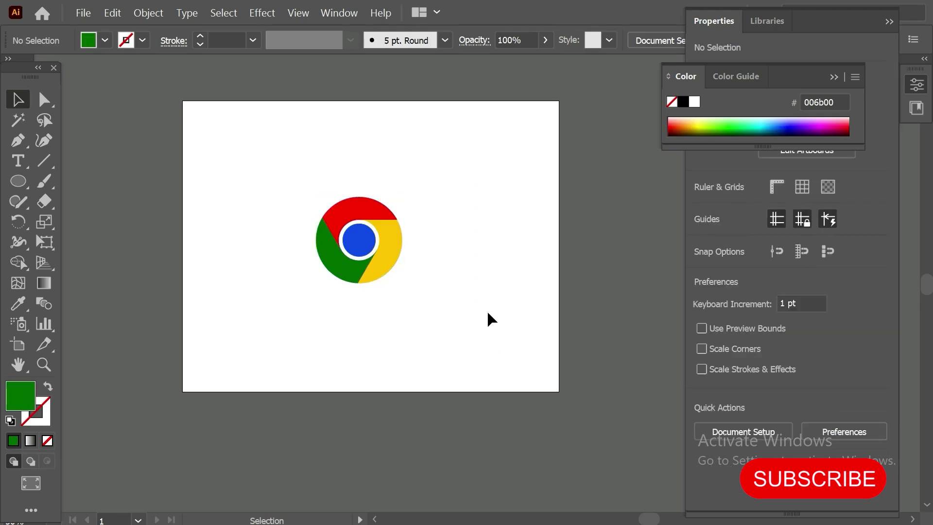